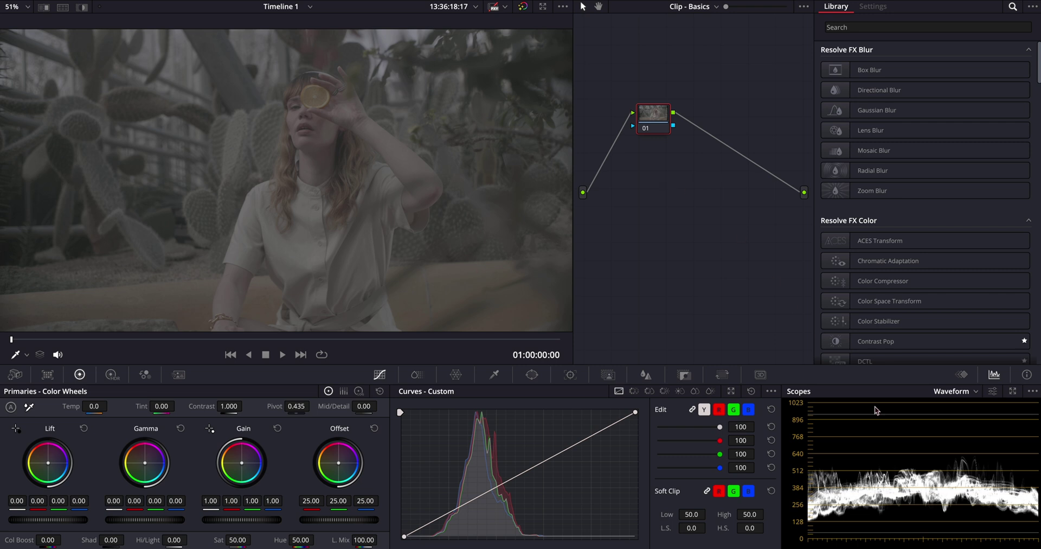
- Check Color Management shows DaVinci YRGB and Rec.709 Gamma 2.4 output, then cancel unchanged
key(shift+9)
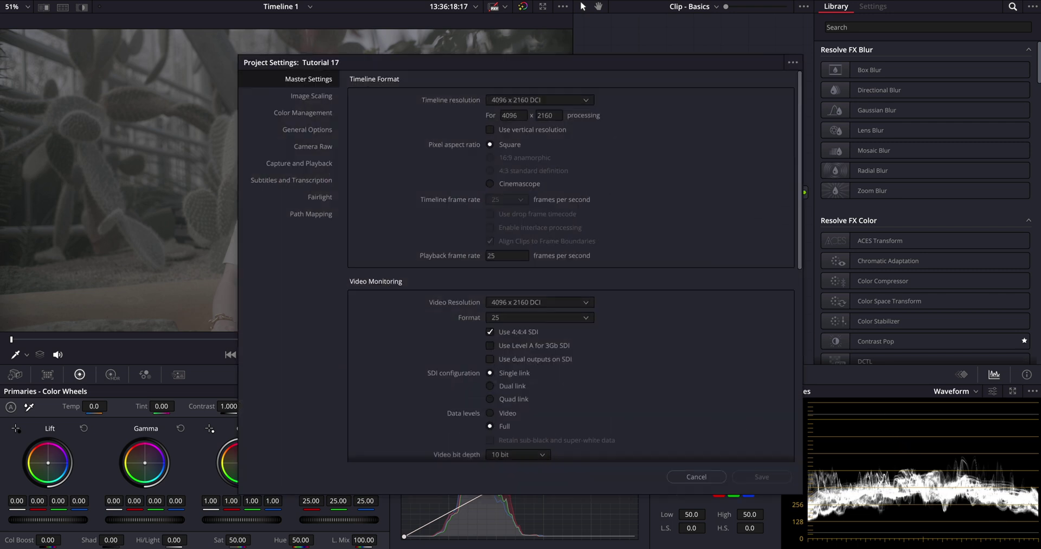
scroll(699, 311, down, 5)
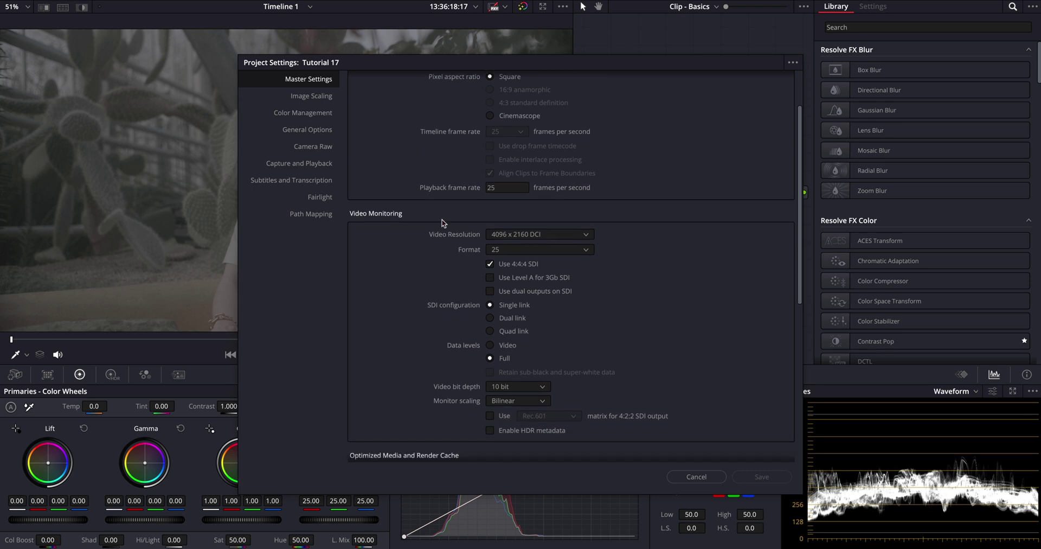
click(312, 118)
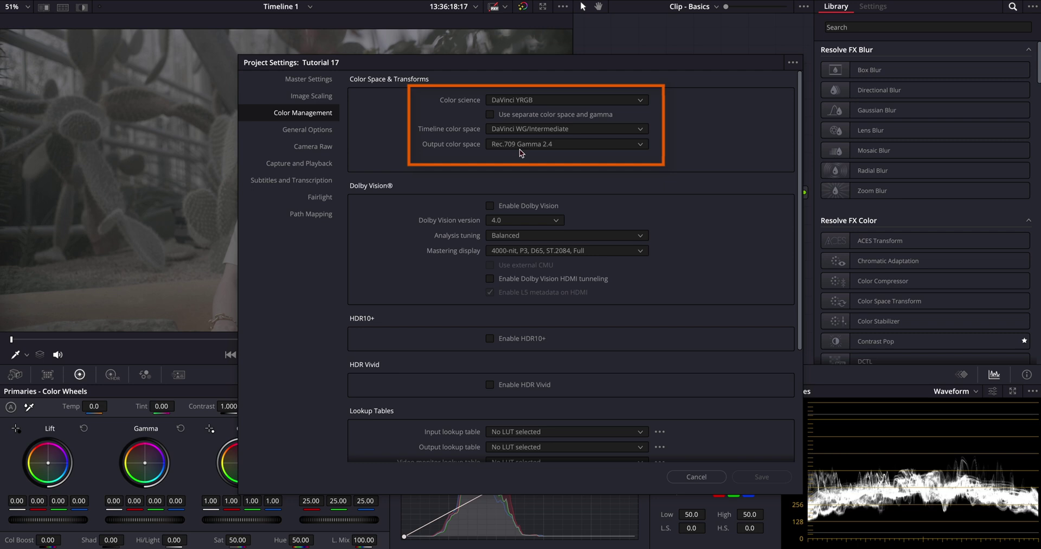
scroll(521, 153, down, 2)
scroll(520, 153, down, 2)
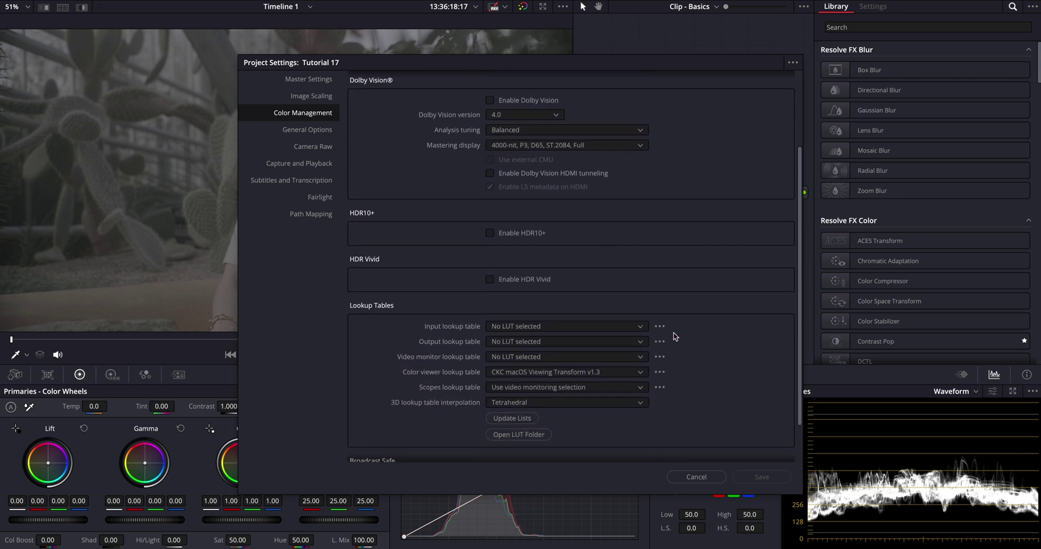
click(697, 477)
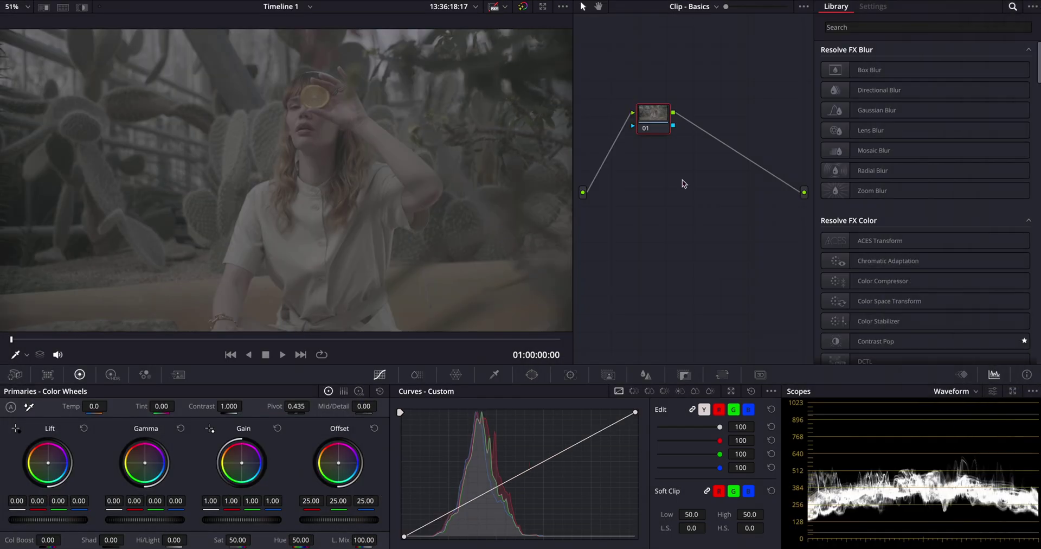
- Apply a Color Space Transform to node 01 with input REDWideGamutRGB and RED Log3G10
drag(873, 302, 654, 116)
click(942, 82)
scroll(933, 162, down, 5)
click(922, 172)
click(942, 96)
scroll(940, 179, down, 3)
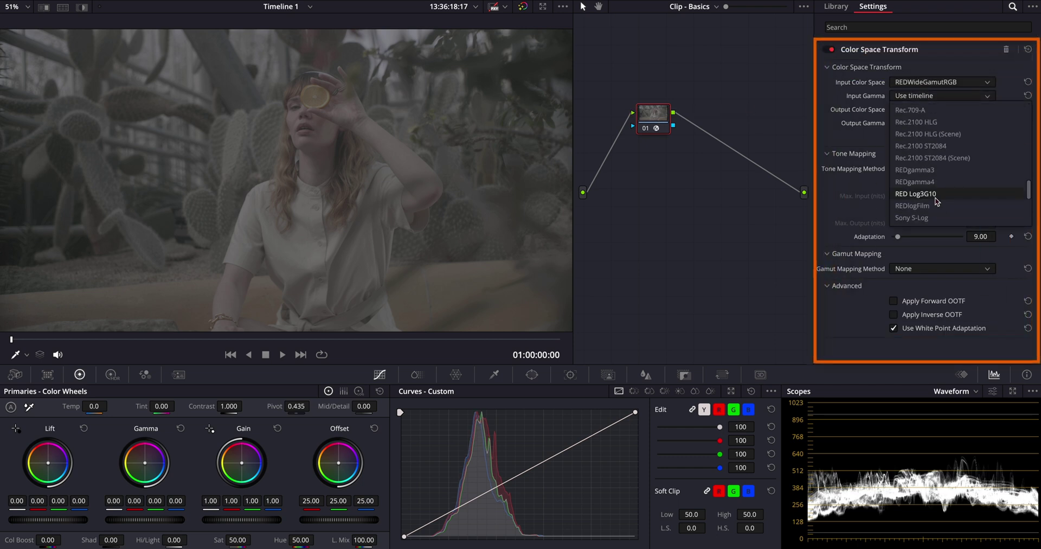
click(935, 193)
- Set node 01's CST output to DaVinci Wide Gamut / DaVinci Intermediate, tone mapping None
click(942, 109)
scroll(928, 172, up, 3)
click(922, 135)
click(942, 123)
scroll(927, 163, down, 2)
click(922, 171)
click(942, 168)
click(924, 184)
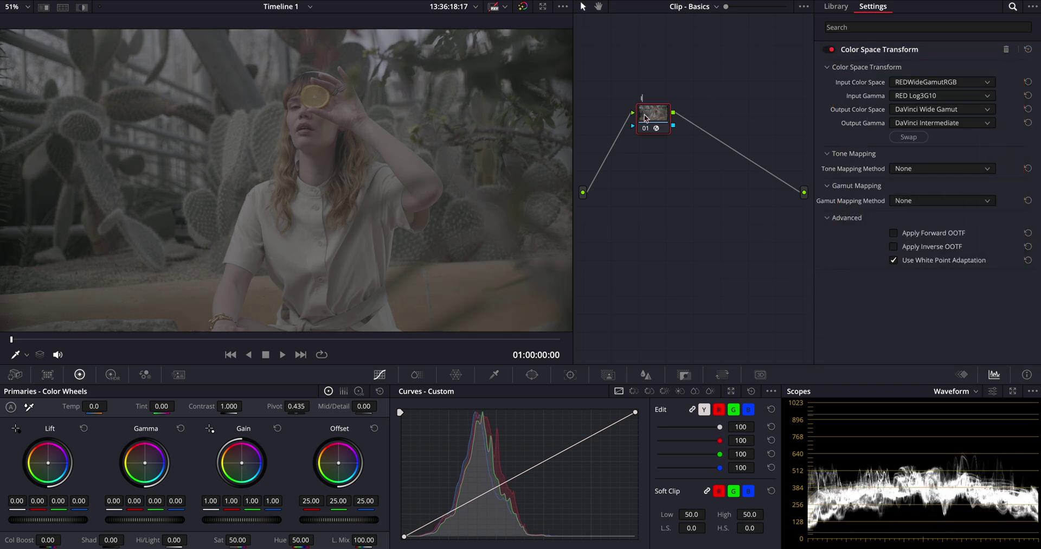
- Add a second serial node and place it lower right as the output node
right_click(644, 116)
mouse_move(694, 170)
click(786, 183)
drag(705, 116, 772, 208)
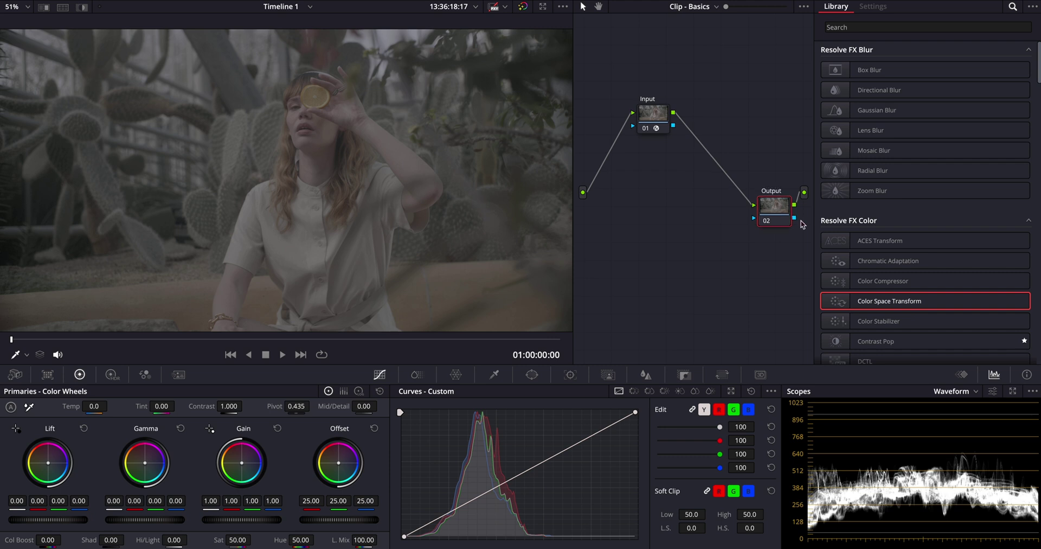
- Apply a Color Space Transform to node 02 with input DaVinci Wide Gamut / DaVinci Intermediate
drag(874, 301, 775, 210)
click(942, 82)
click(927, 132)
click(937, 95)
scroll(937, 157, down, 5)
click(927, 181)
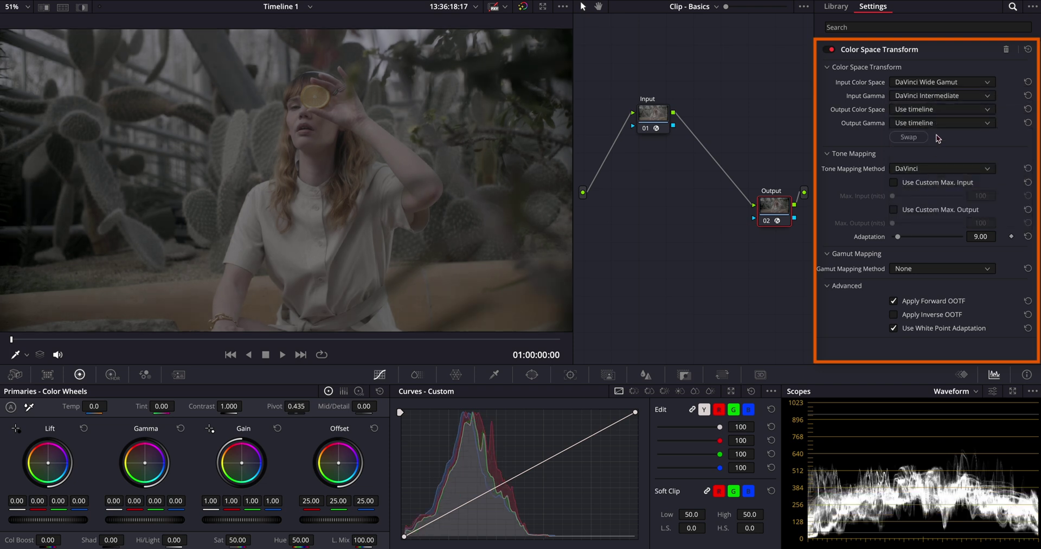
- Set node 02's CST output to Rec.709 Gamma 2.4 with custom maximum input and output levels
click(943, 109)
scroll(943, 202, down, 5)
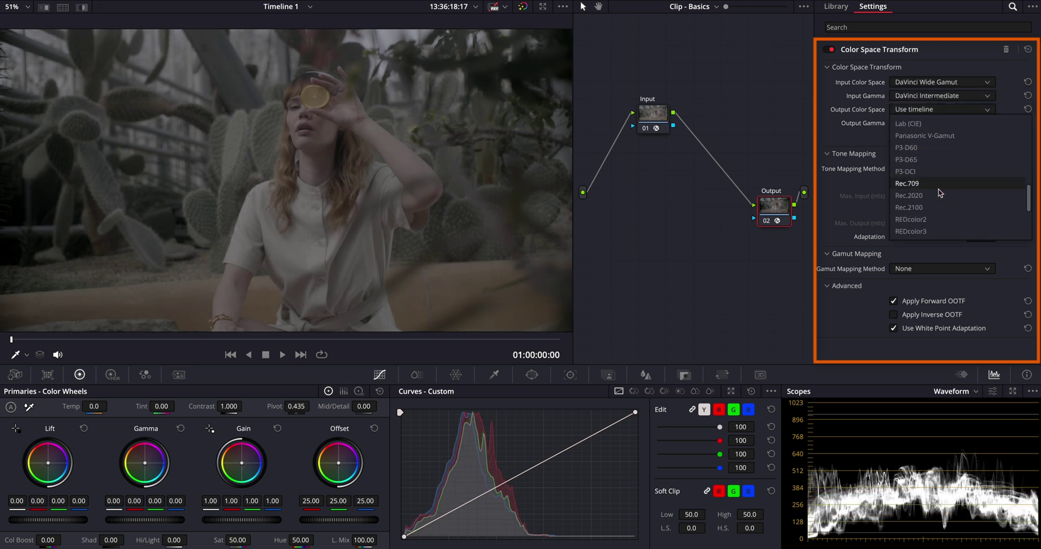
click(933, 183)
click(943, 123)
scroll(939, 203, down, 3)
scroll(939, 204, down, 4)
click(934, 183)
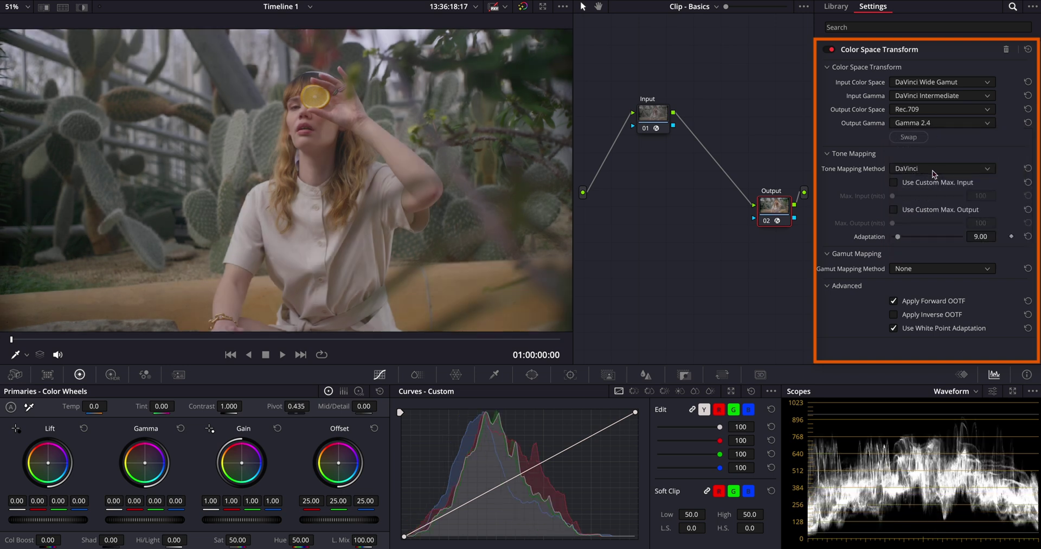
click(894, 182)
click(902, 213)
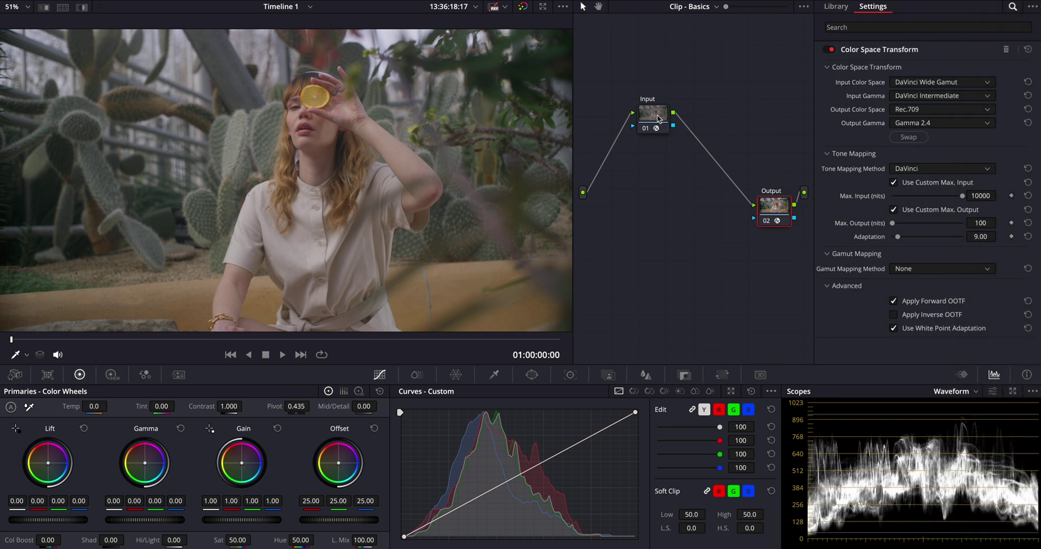
- Move the Input node left and add two serial nodes after it
drag(658, 118, 628, 116)
right_click(627, 116)
click(759, 171)
right_click(682, 122)
mouse_move(759, 163)
click(830, 173)
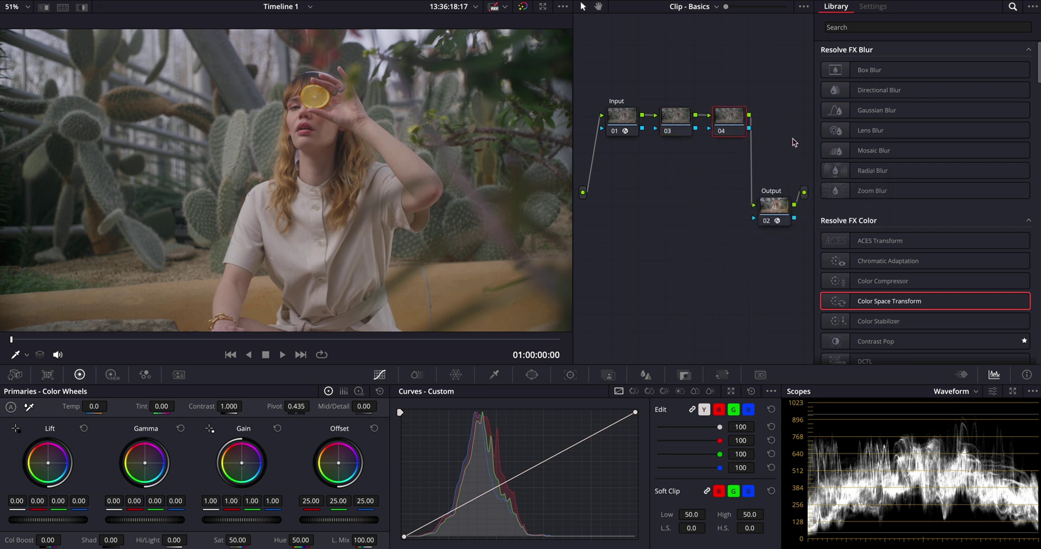
- Label the new nodes Contrast and Balance, then select the Contrast node
text(Contrast)
click(677, 121)
text(Balance)
click(729, 120)
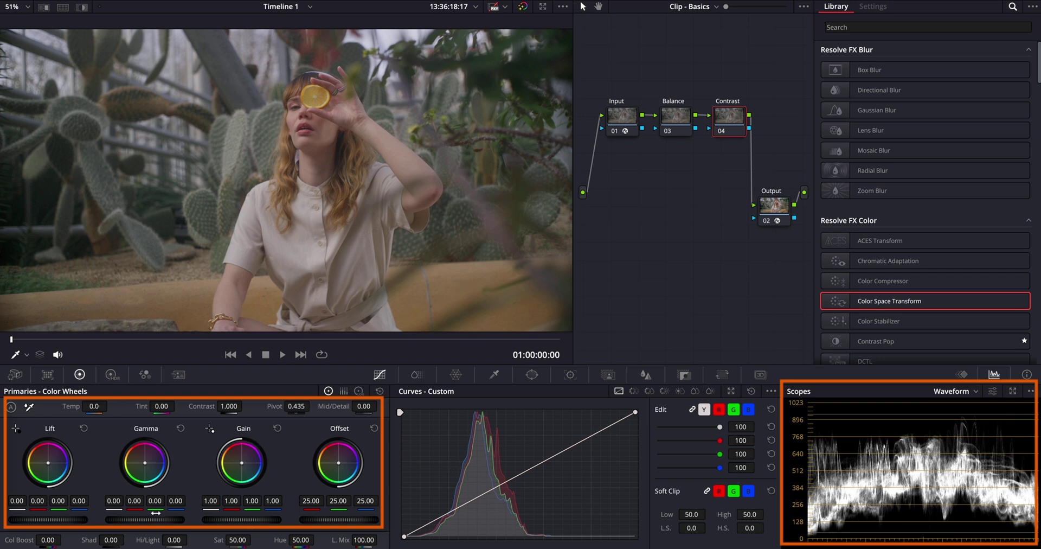
- Lower the master Gain wheel to 0.92 and lift master Gamma to 0.02
drag(246, 520, 230, 520)
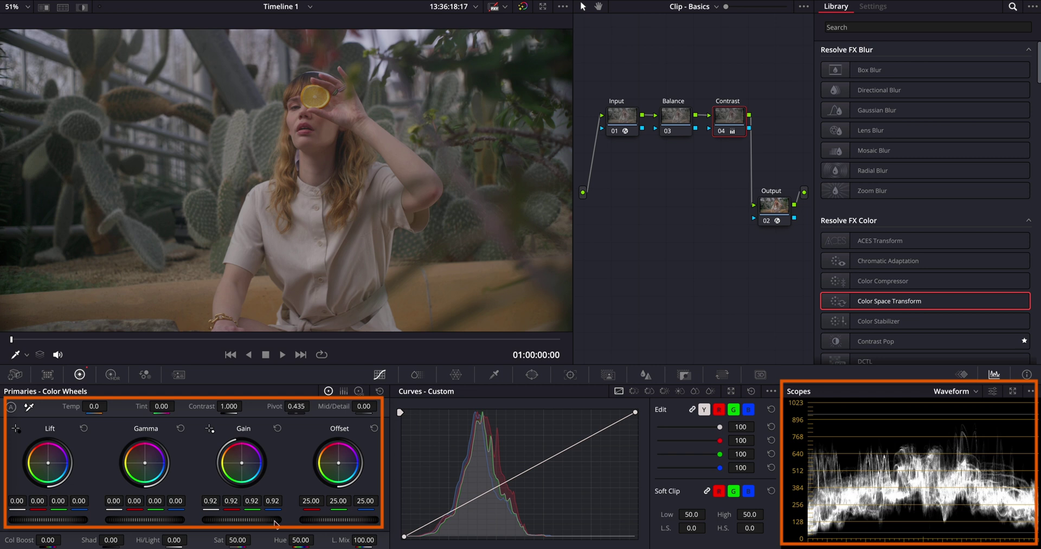
drag(111, 519, 116, 522)
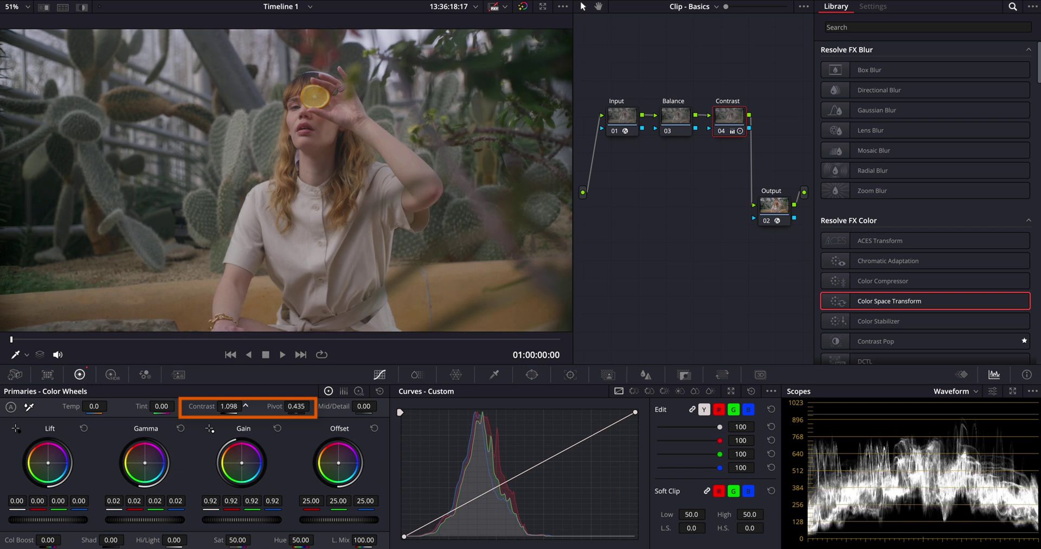
- Raise Contrast to 1.330 and drop Pivot to 0.367 in the Primaries panel
drag(229, 406, 246, 406)
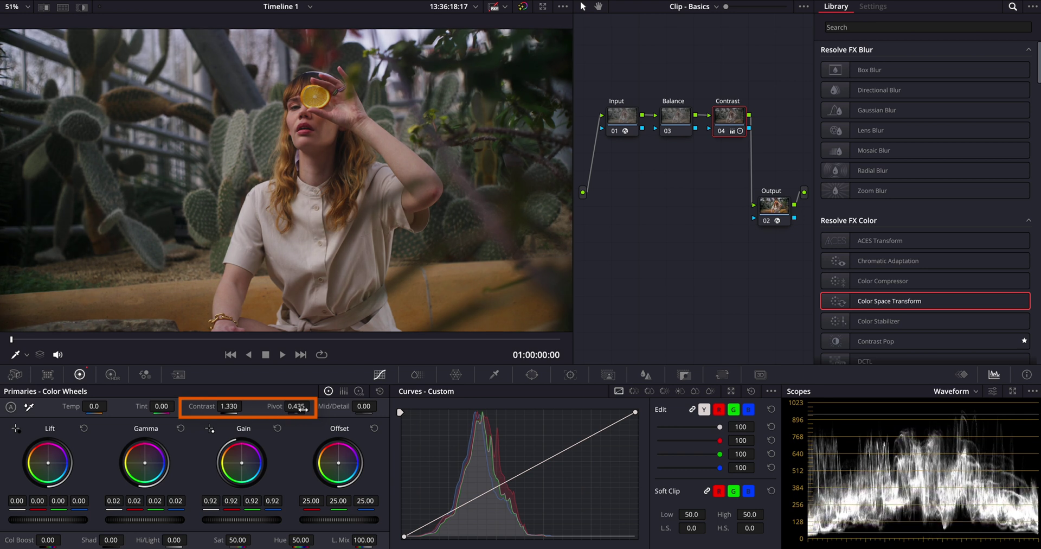
drag(312, 406, 302, 410)
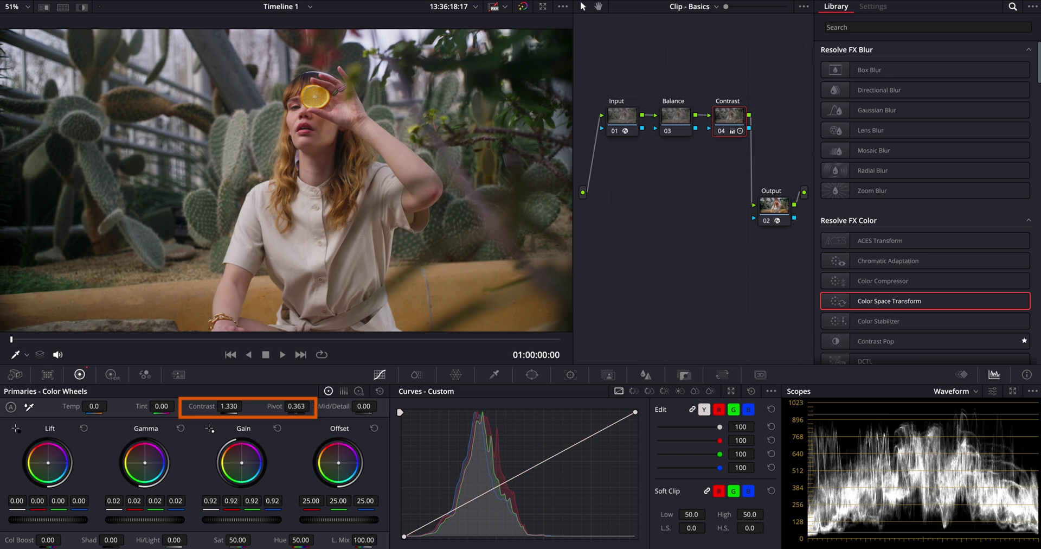
click(722, 132)
click(721, 132)
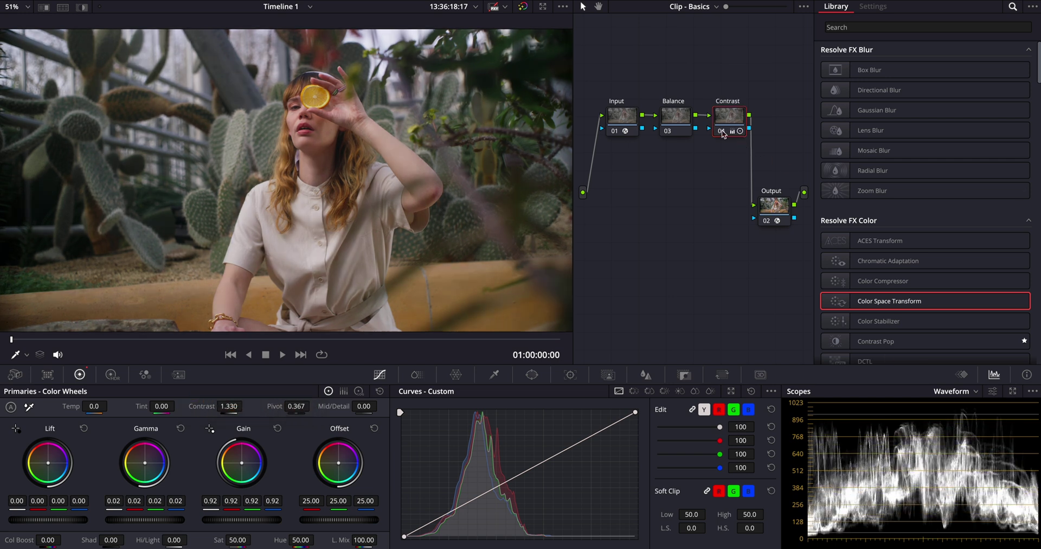
click(722, 132)
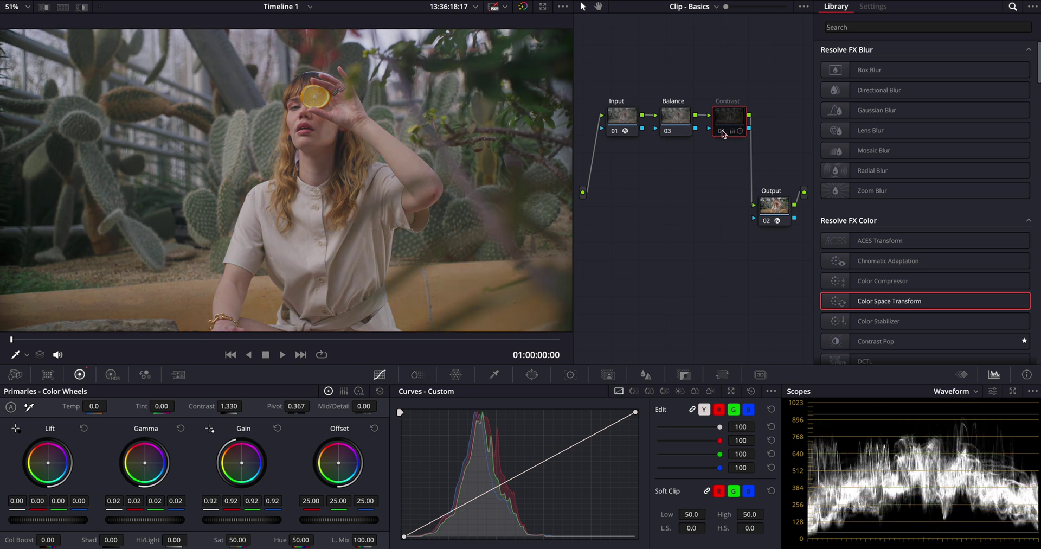
click(721, 132)
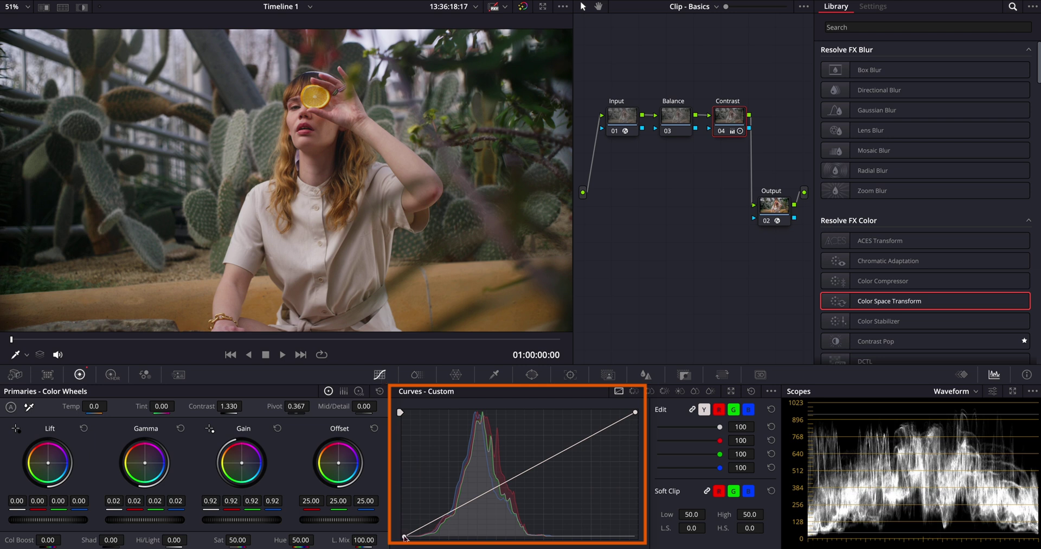
drag(404, 535, 403, 525)
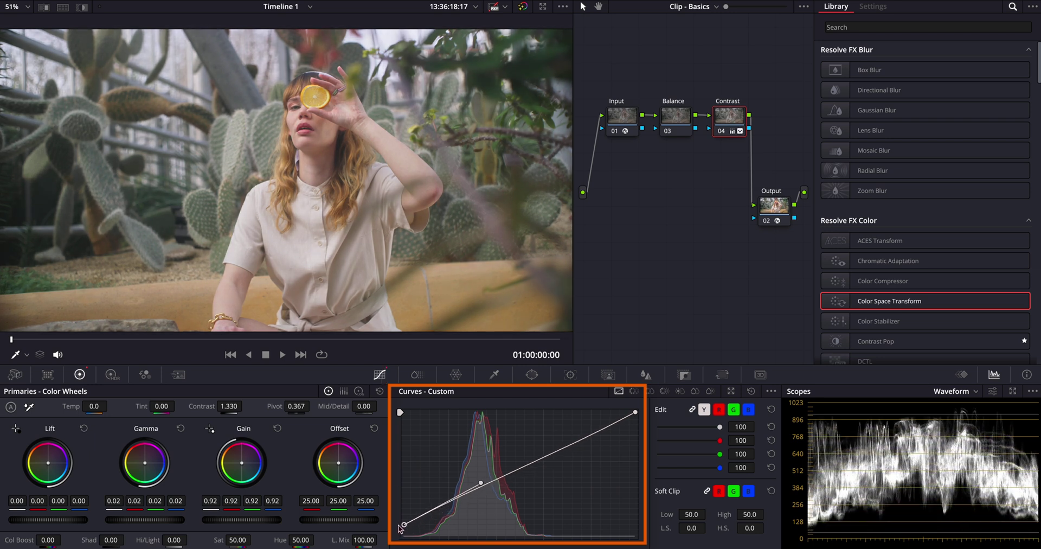
drag(481, 482, 497, 524)
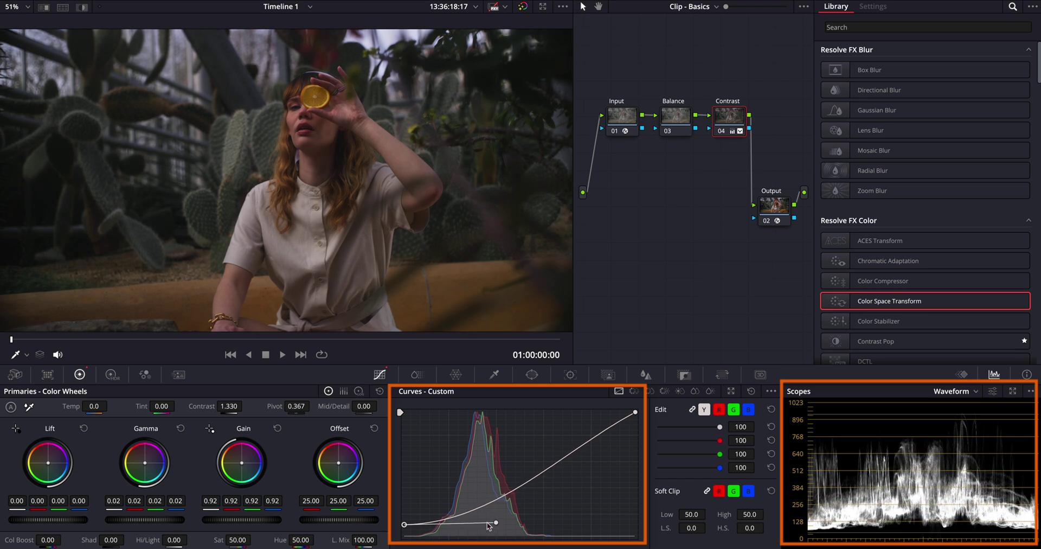
drag(636, 412, 636, 438)
drag(551, 481, 546, 428)
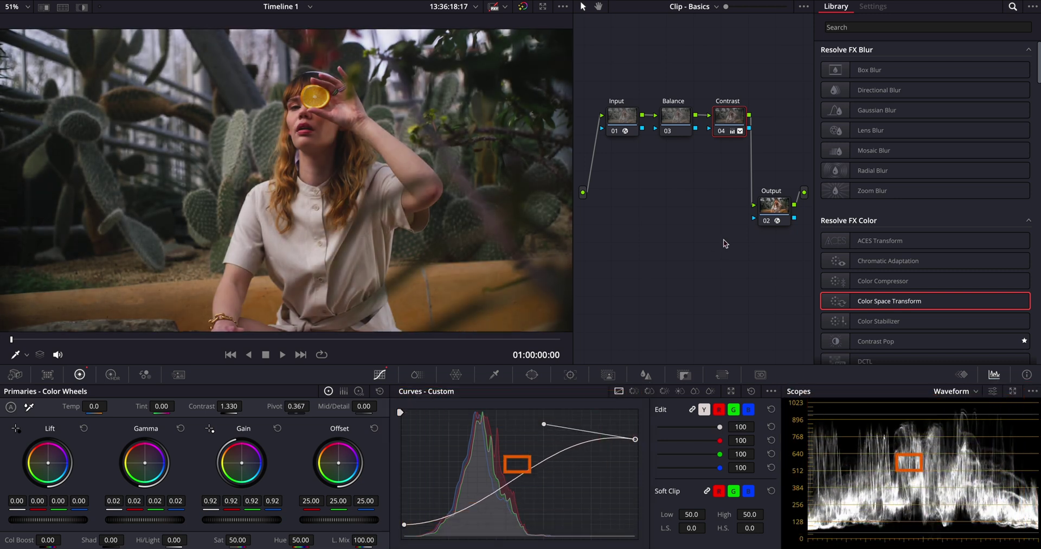
click(722, 132)
click(721, 132)
click(722, 132)
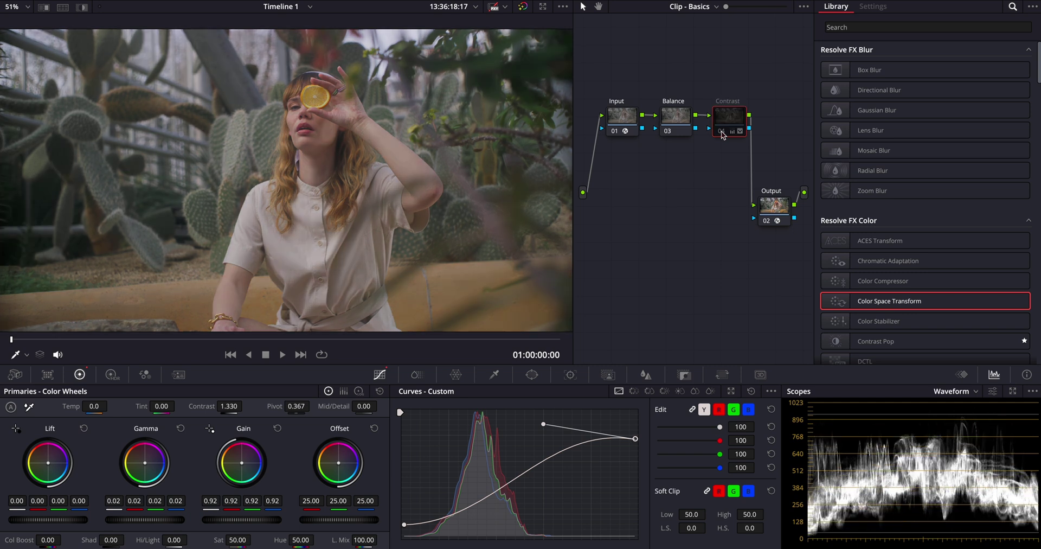
click(721, 132)
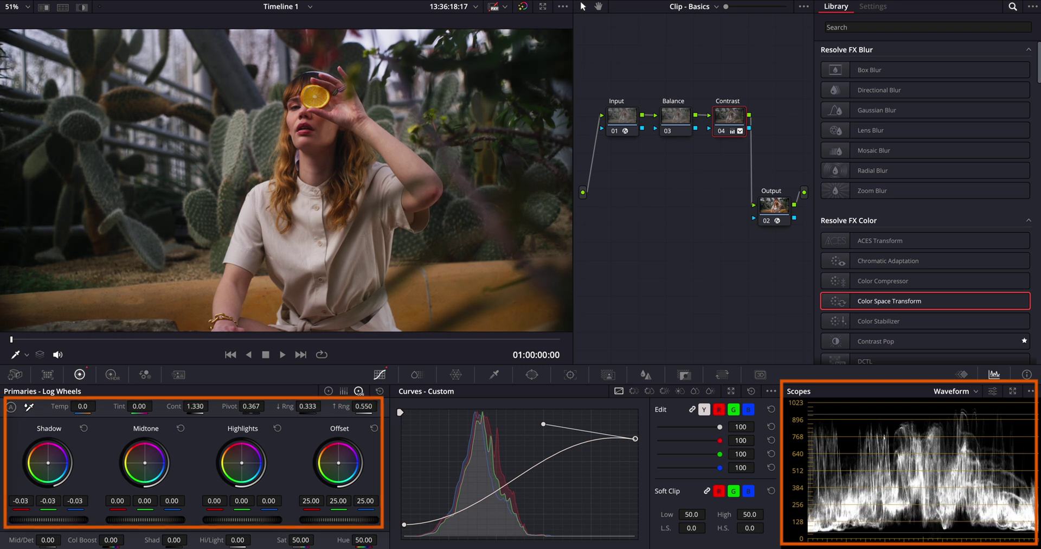
- Toggle the Contrast node off and on twice for a before/after, leaving it enabled
click(722, 131)
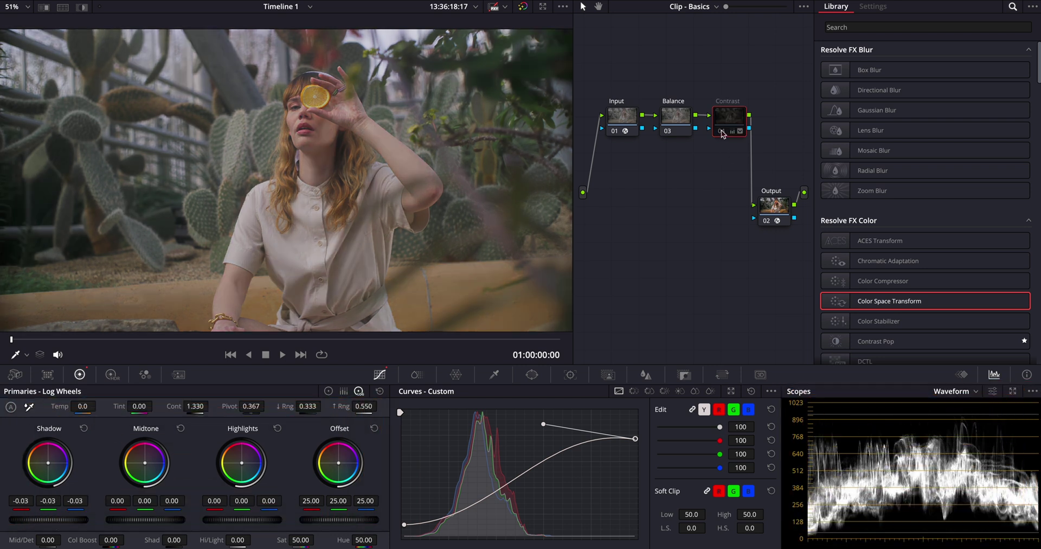
click(722, 132)
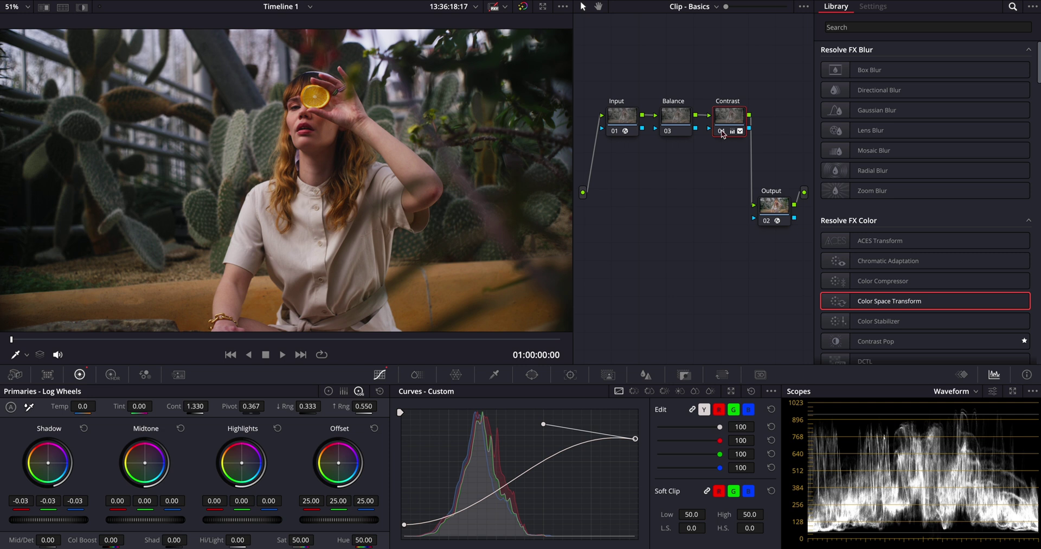
click(722, 131)
click(722, 131)
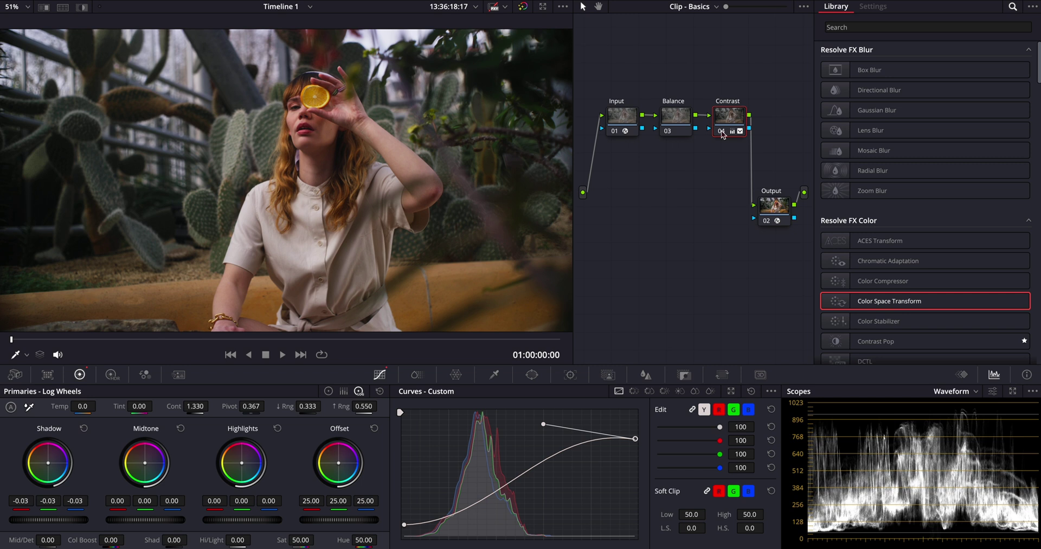
- Select the Balance node and nudge its red Gain from 1.00 to 1.01
click(678, 122)
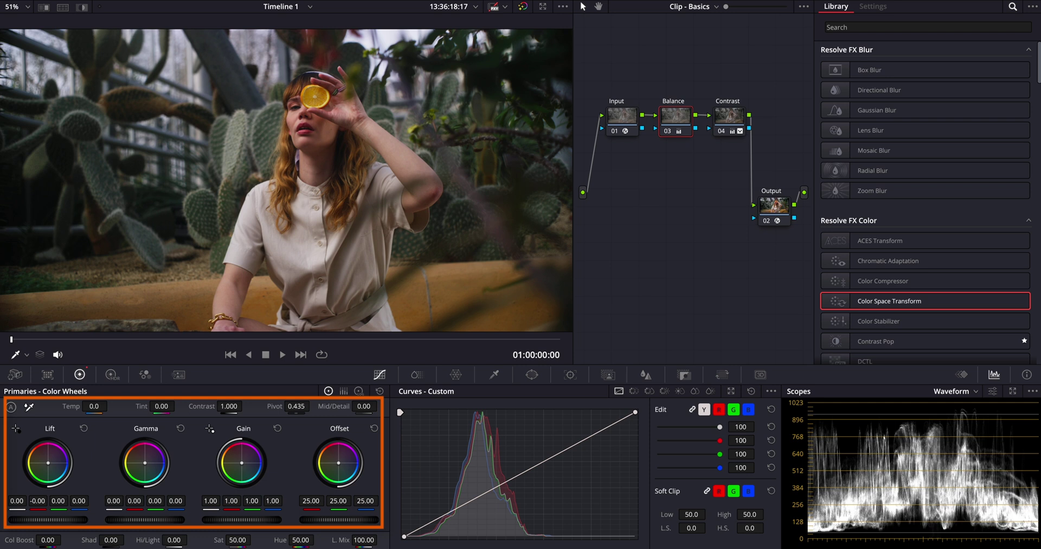
drag(230, 501, 233, 501)
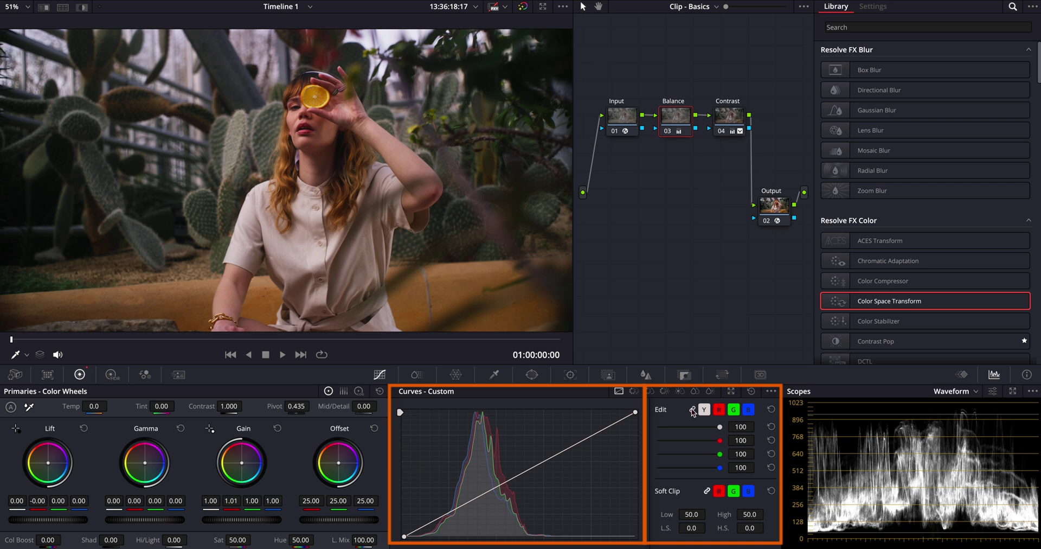
- On the red curve, sample the face tone, pull a low point down and raise a high point
click(719, 410)
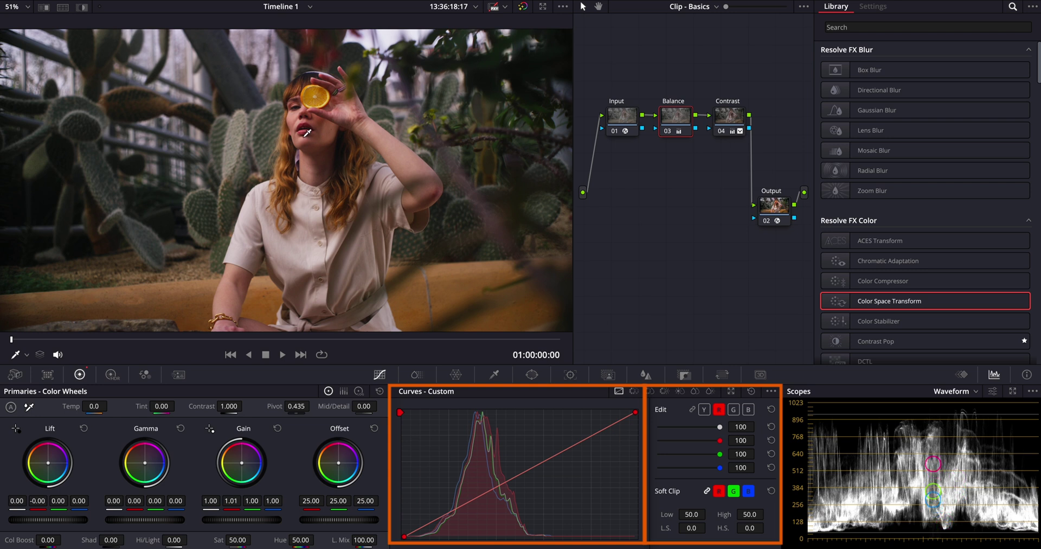
ctrl+shift+click(296, 120)
click(448, 519)
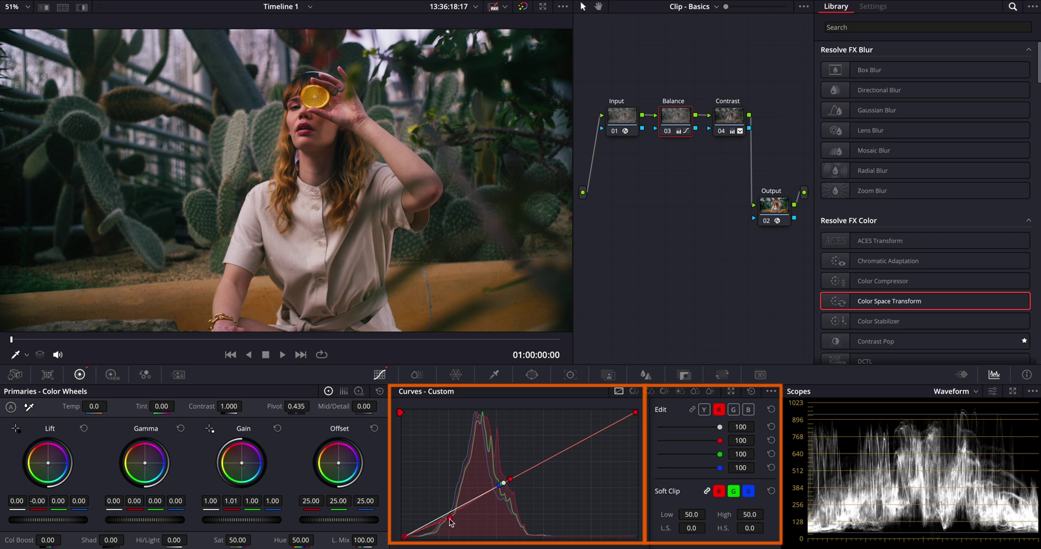
drag(448, 521, 446, 523)
click(594, 434)
drag(593, 434, 590, 432)
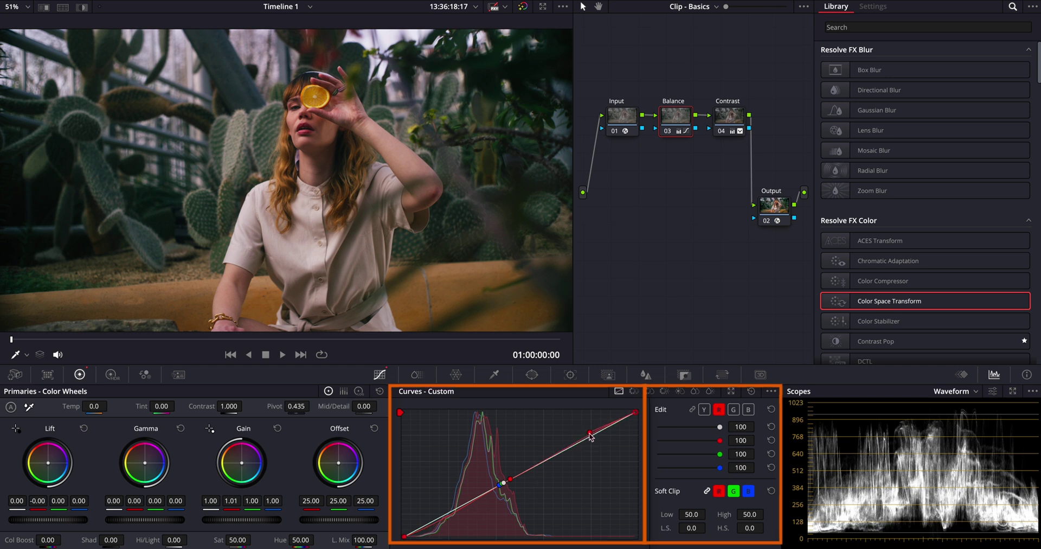
- Toggle the Balance node off and on twice to compare, leaving it enabled
click(667, 132)
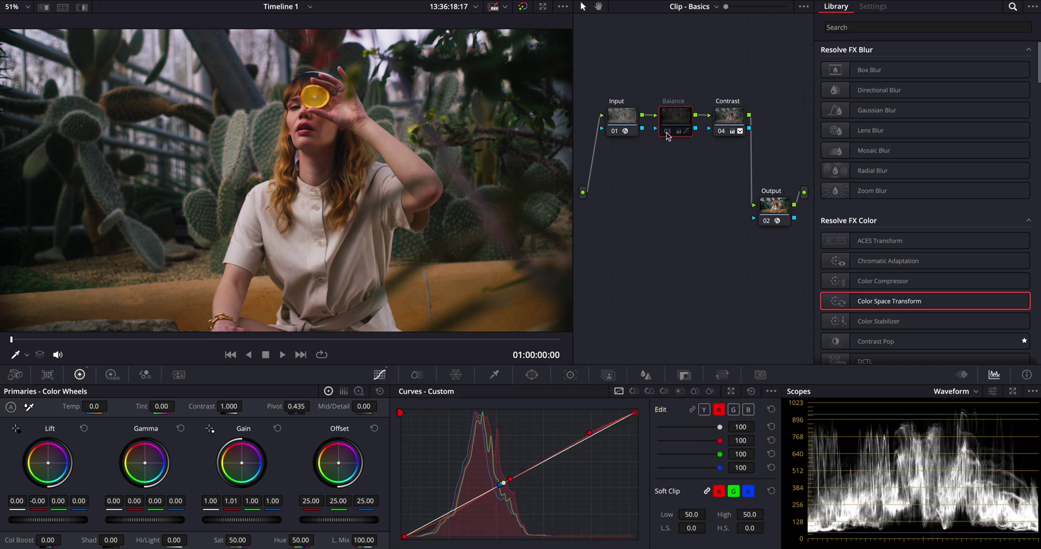
click(667, 132)
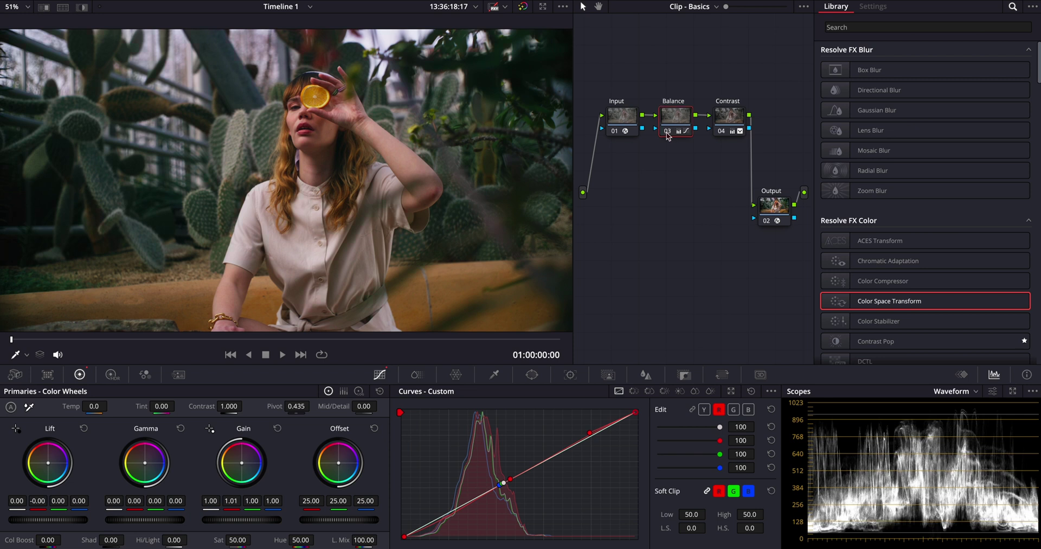
click(667, 132)
click(668, 133)
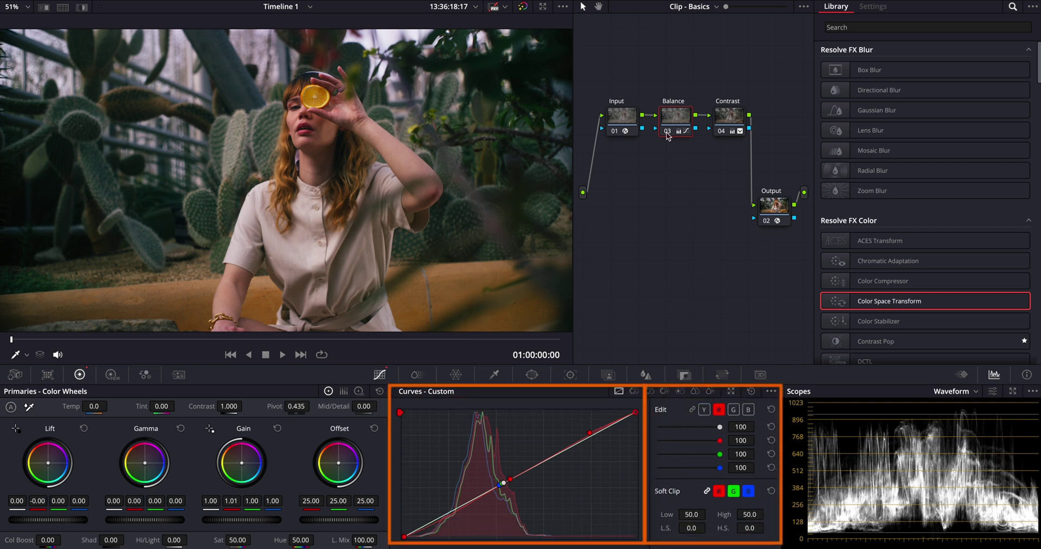
- Lift the green curve's midtone point up-left, then move to the blue curve
click(733, 409)
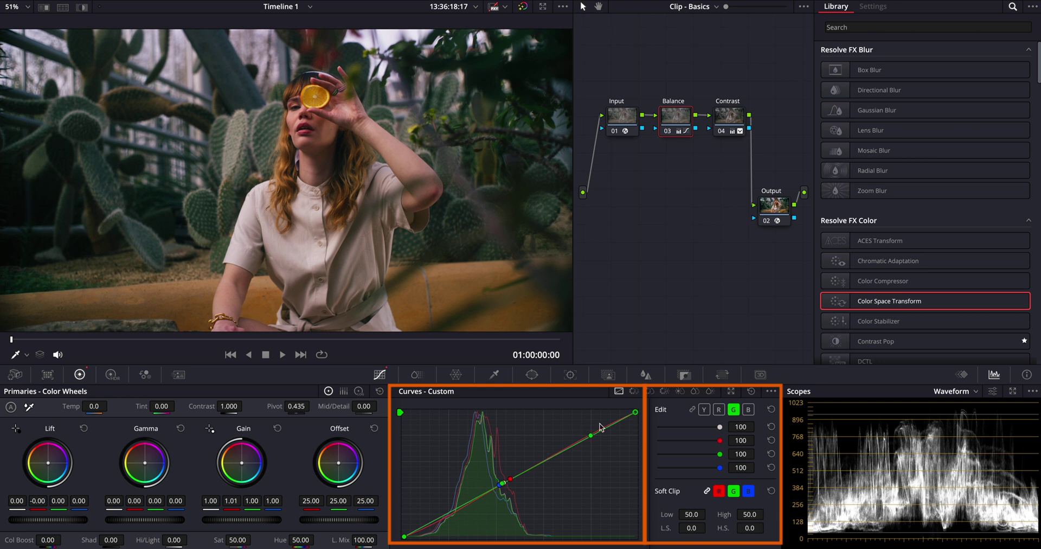
drag(591, 437, 568, 434)
click(748, 409)
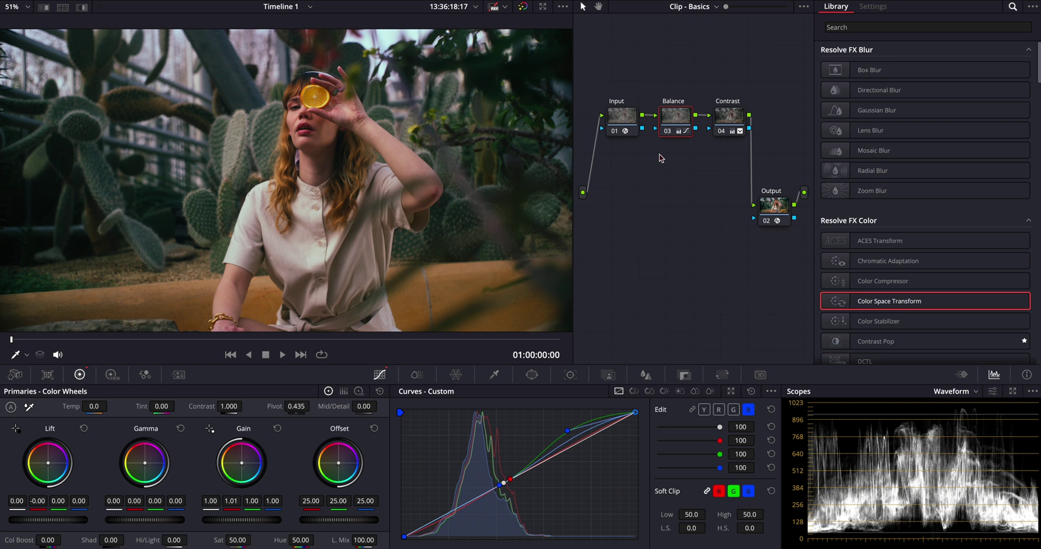
- Add a serial node after Contrast and label it Film Look
right_click(730, 121)
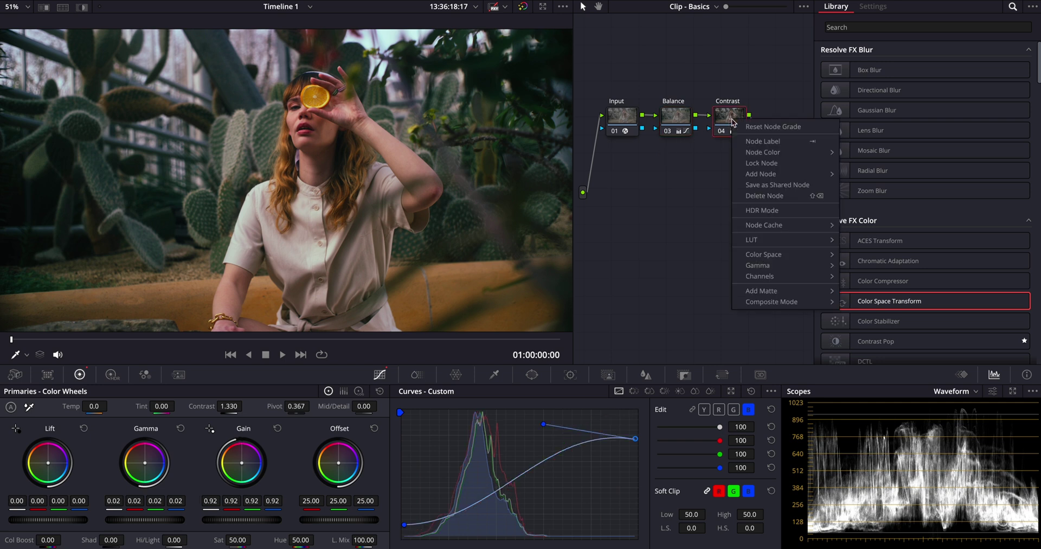
mouse_move(765, 176)
click(867, 172)
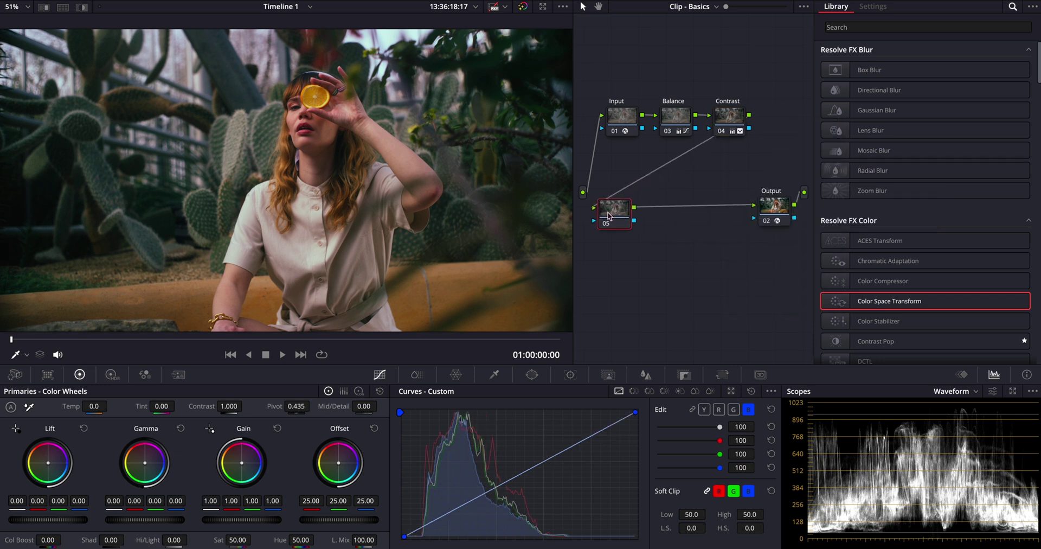
text(Film Look)
- Apply Film Look Creator to the node and enable Split Tone, raising Amount and Hue Angle
click(874, 27)
text(film)
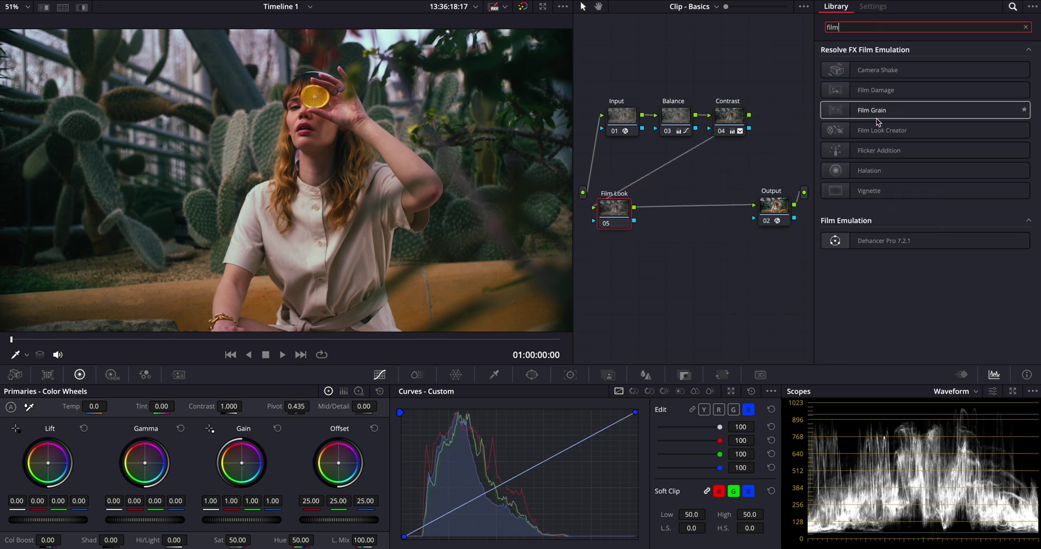
double_click(874, 128)
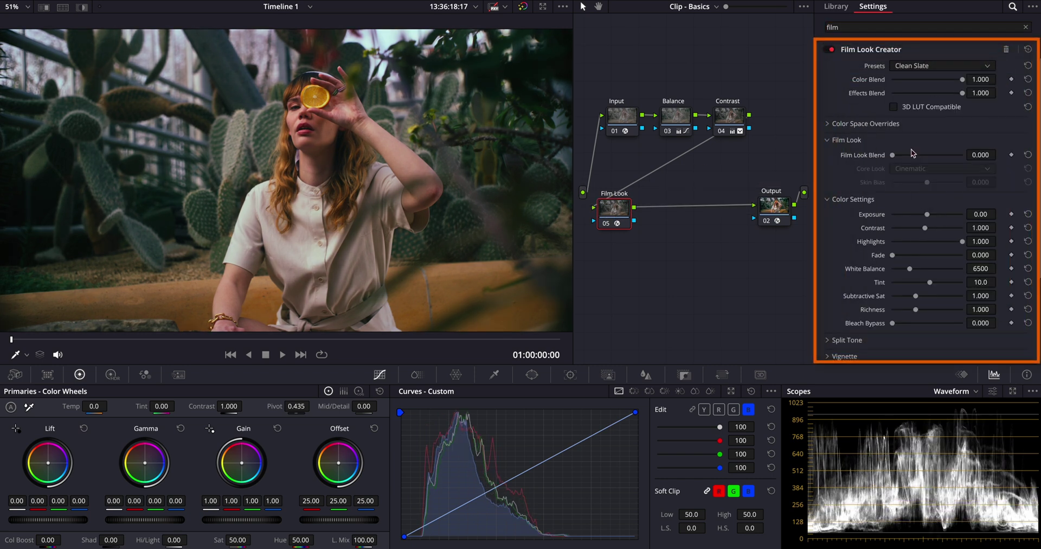
scroll(862, 261, down, 3)
click(847, 222)
click(893, 236)
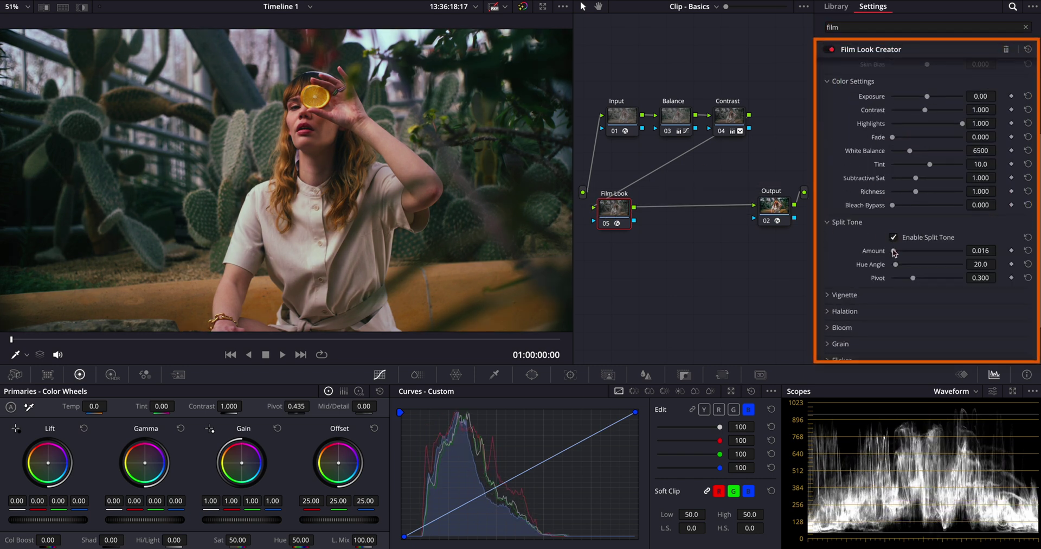
mouse_move(903, 251)
mouse_down()
mouse_move(912, 252)
mouse_move(899, 265)
mouse_move(918, 279)
mouse_up()
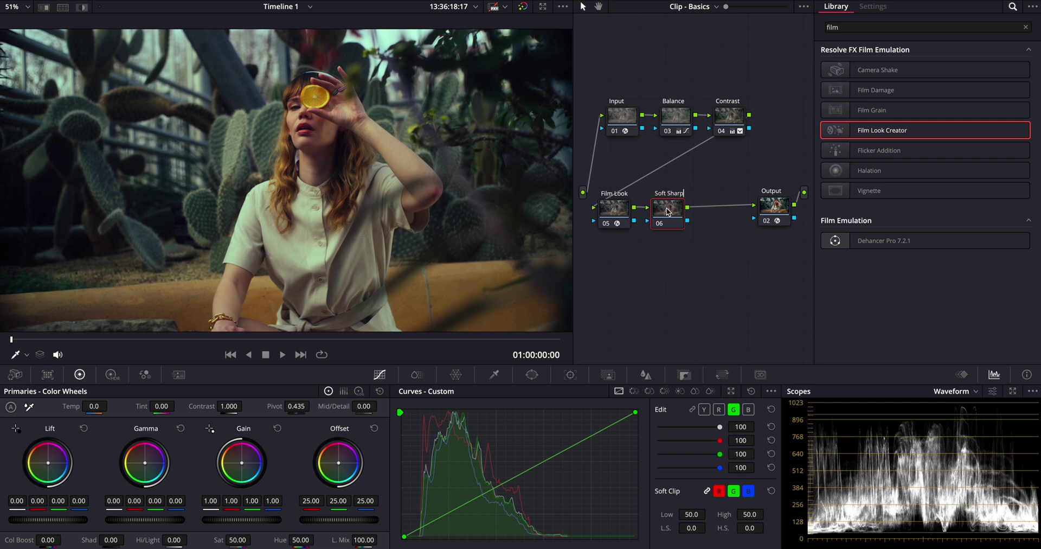
- Search the Library for 'soft', apply Soften and Sharpen to node 06 Soft Sharp, and expand Global Blend
double_click(853, 28)
text(soft)
drag(873, 70, 668, 208)
click(851, 126)
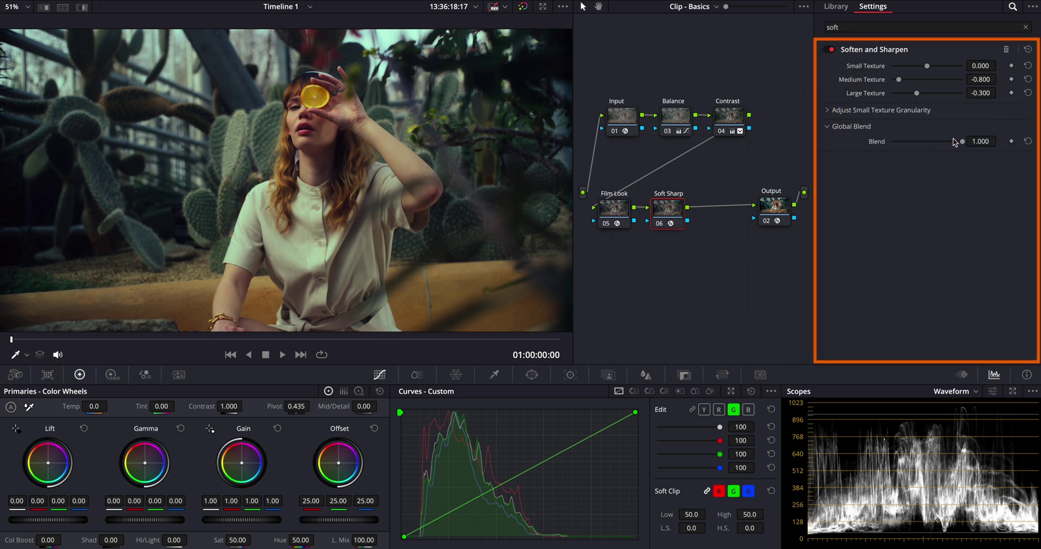